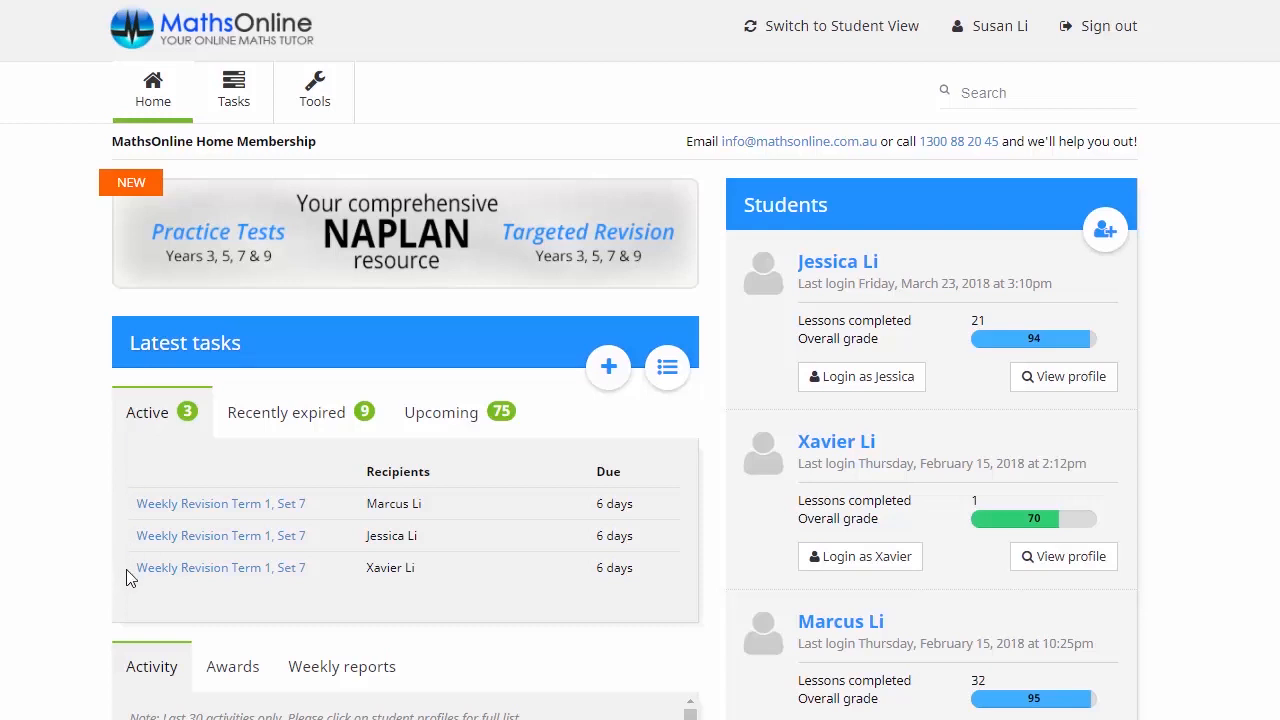
- Create a new task running from 27 Mar 2018 to 29 Mar 2018, keeping the 8:00 AM start and end times
left_click(610, 372)
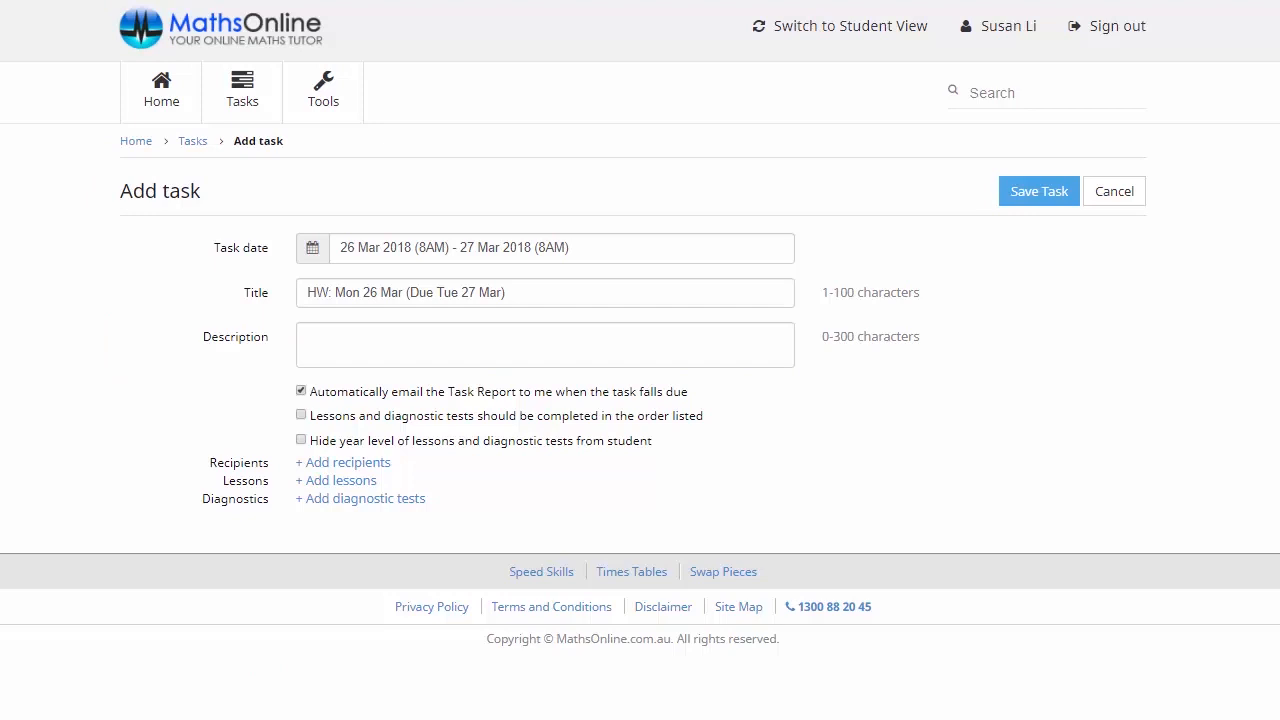
left_click(450, 253)
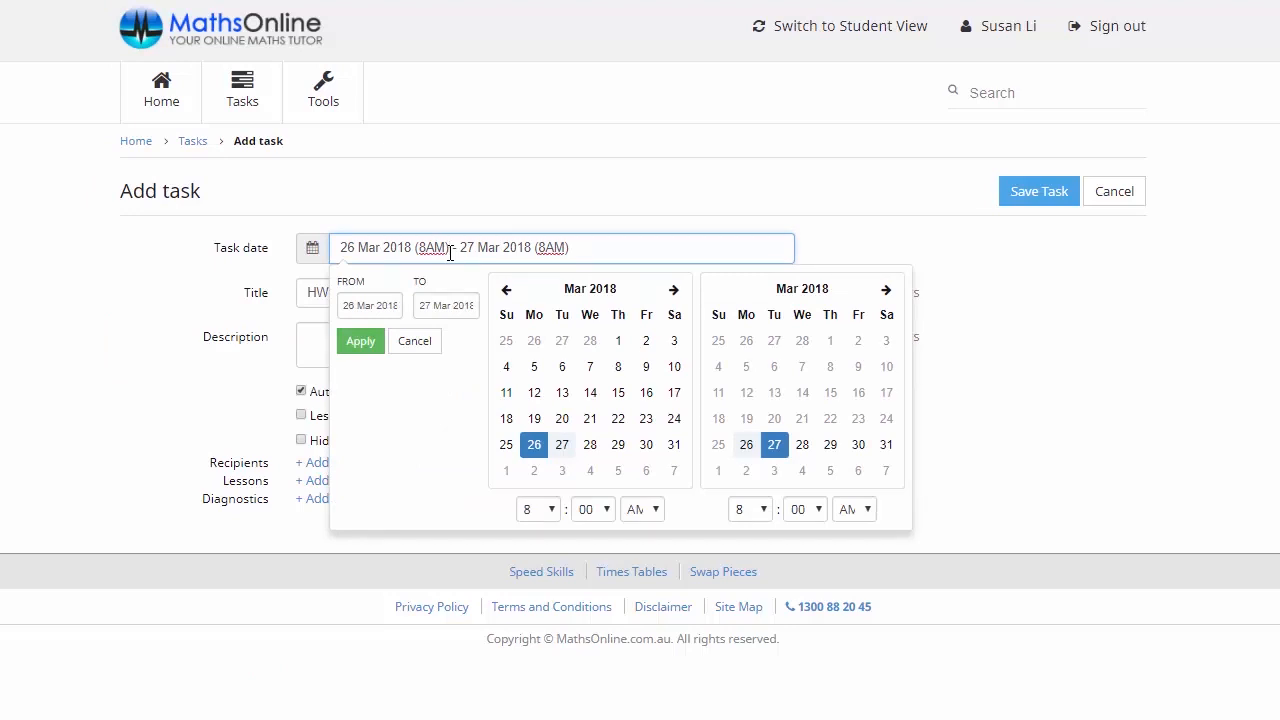
left_click(563, 452)
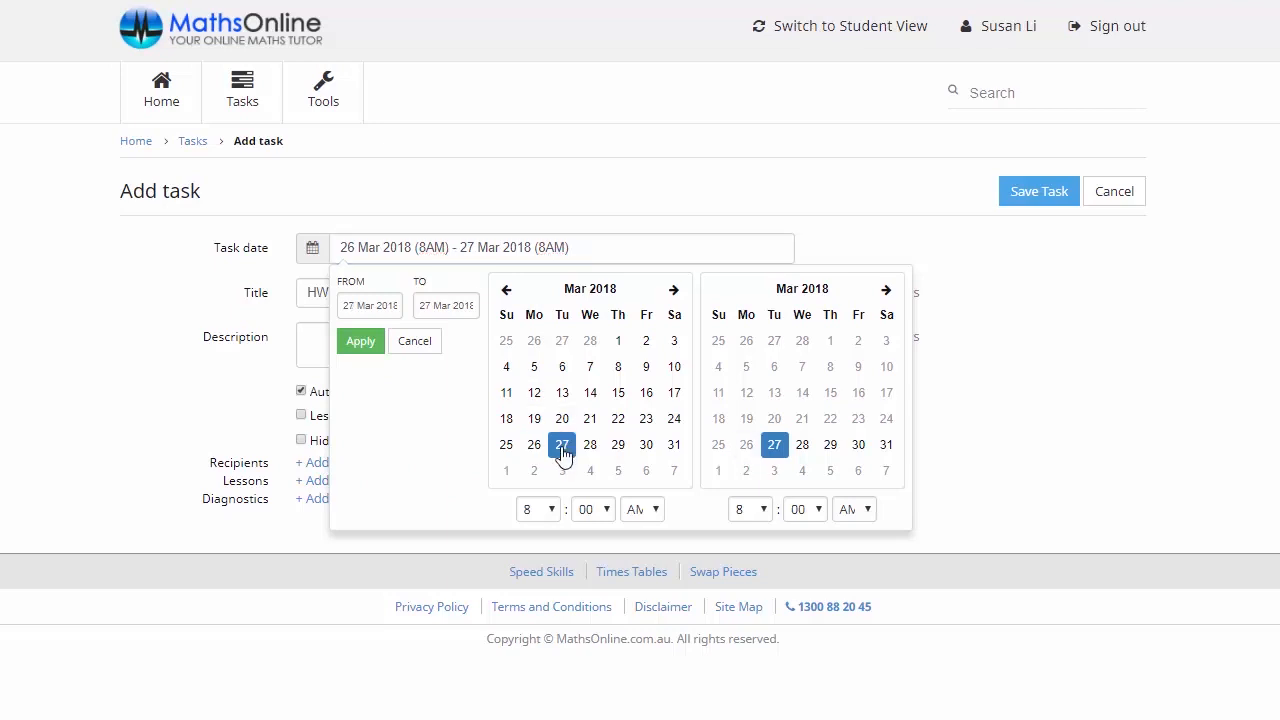
left_click(831, 450)
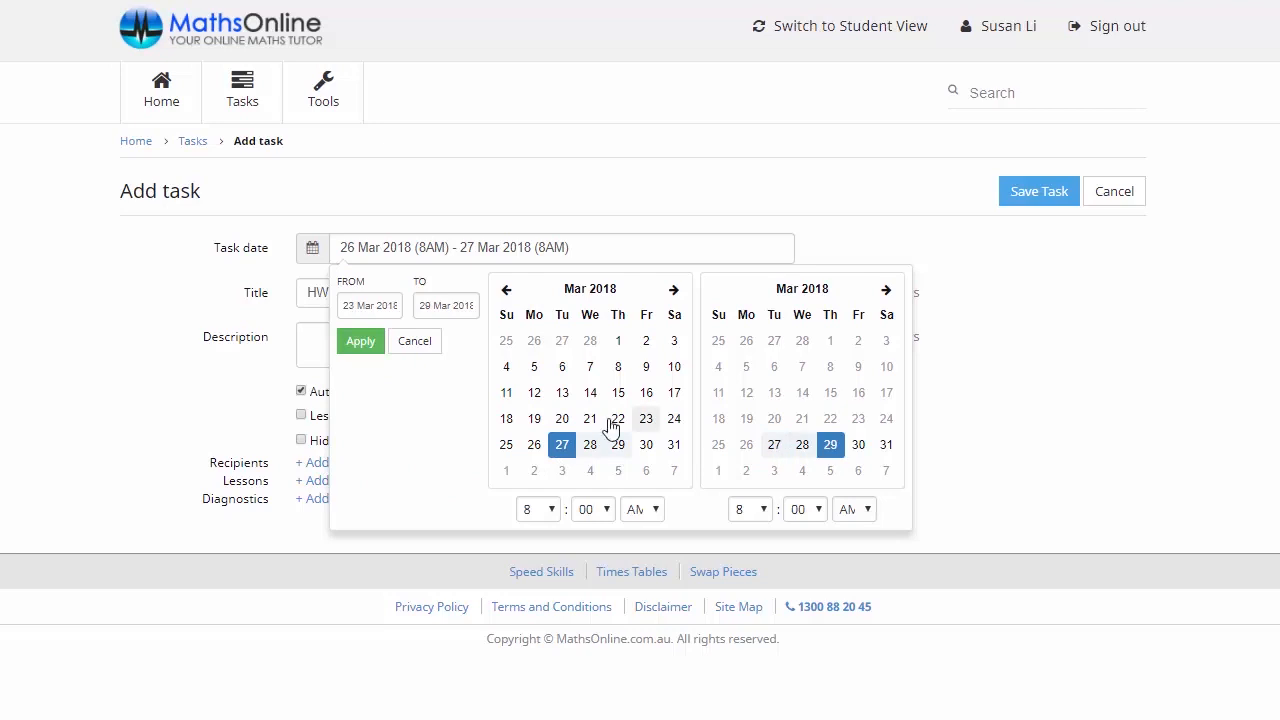
left_click(361, 345)
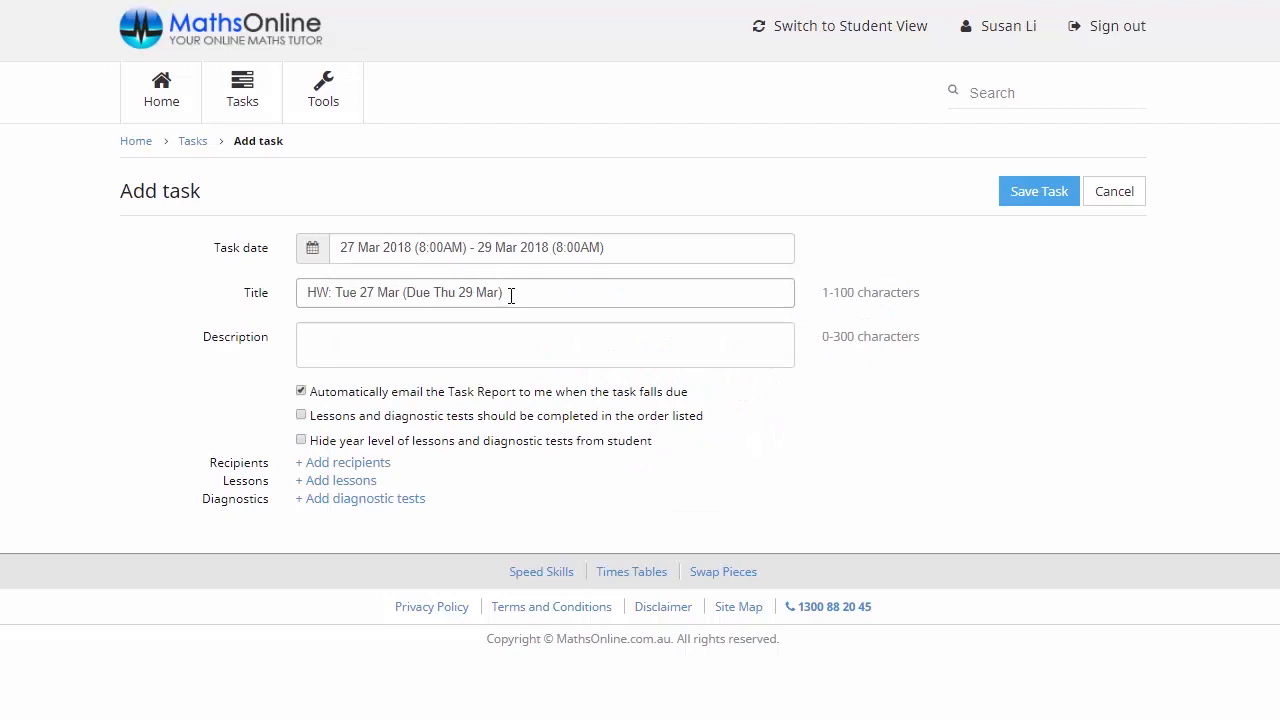
left_click_drag(505, 292, 308, 295)
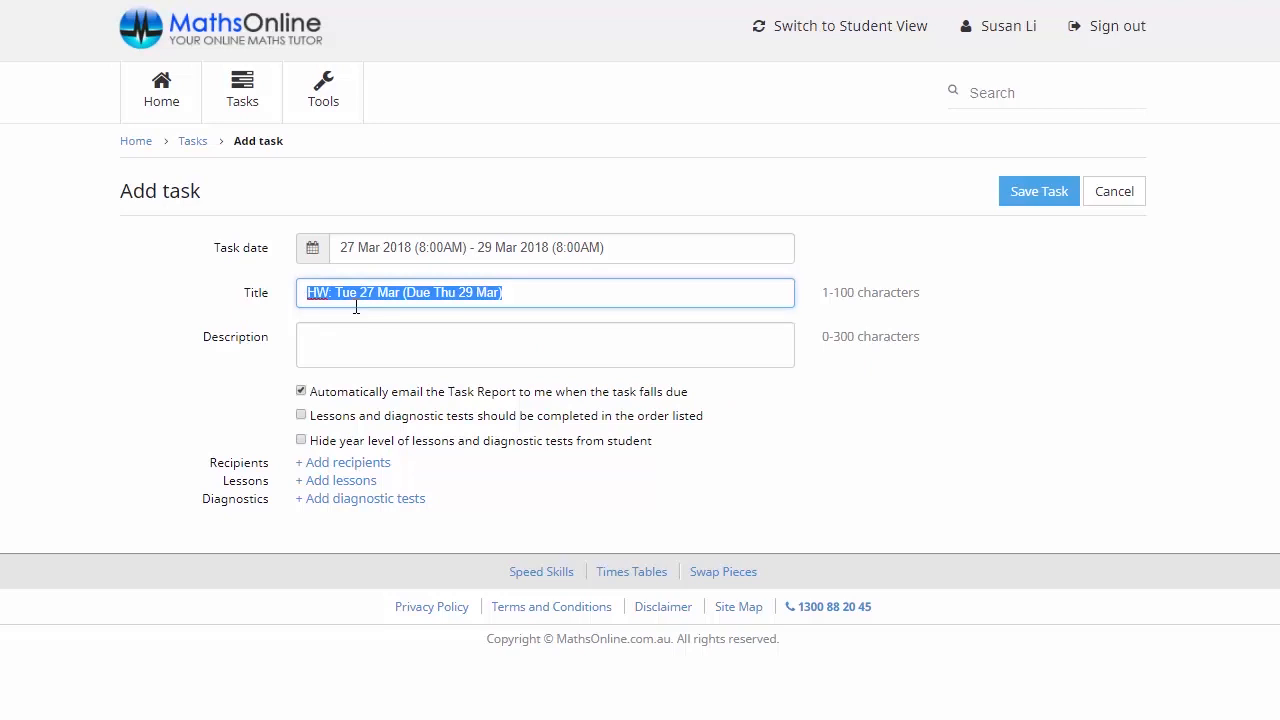
left_click(305, 345)
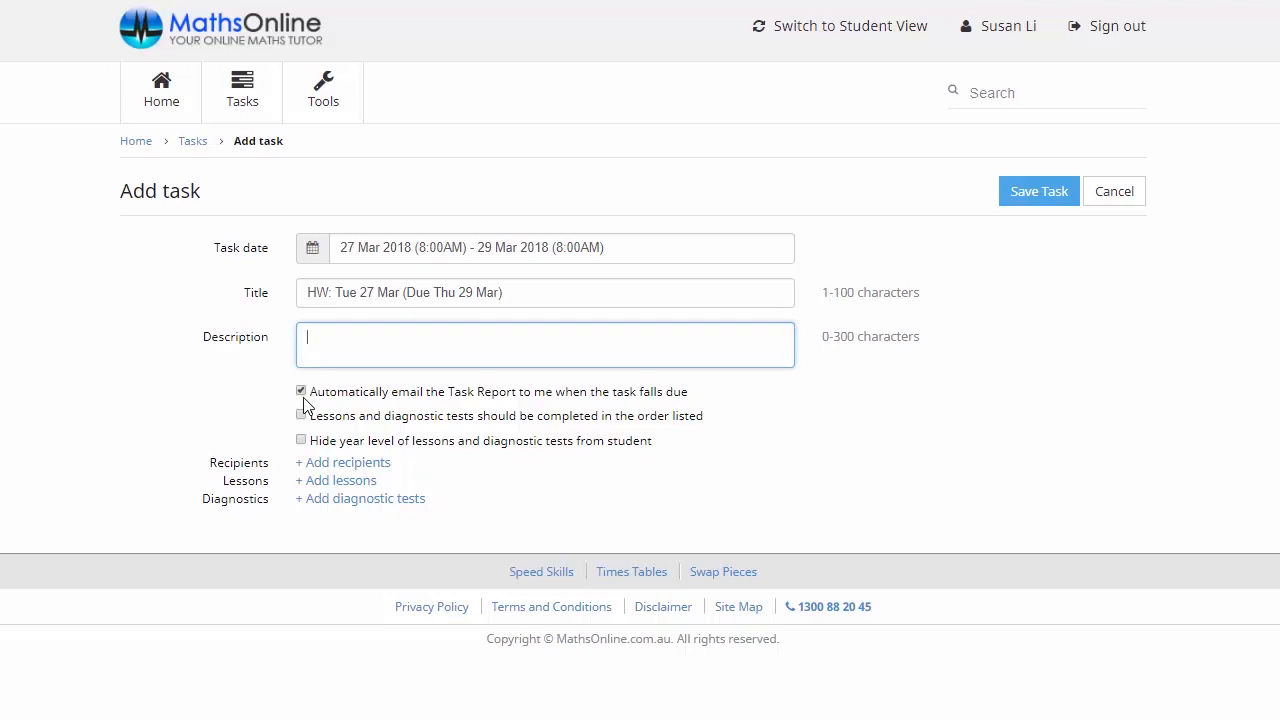
left_click(305, 403)
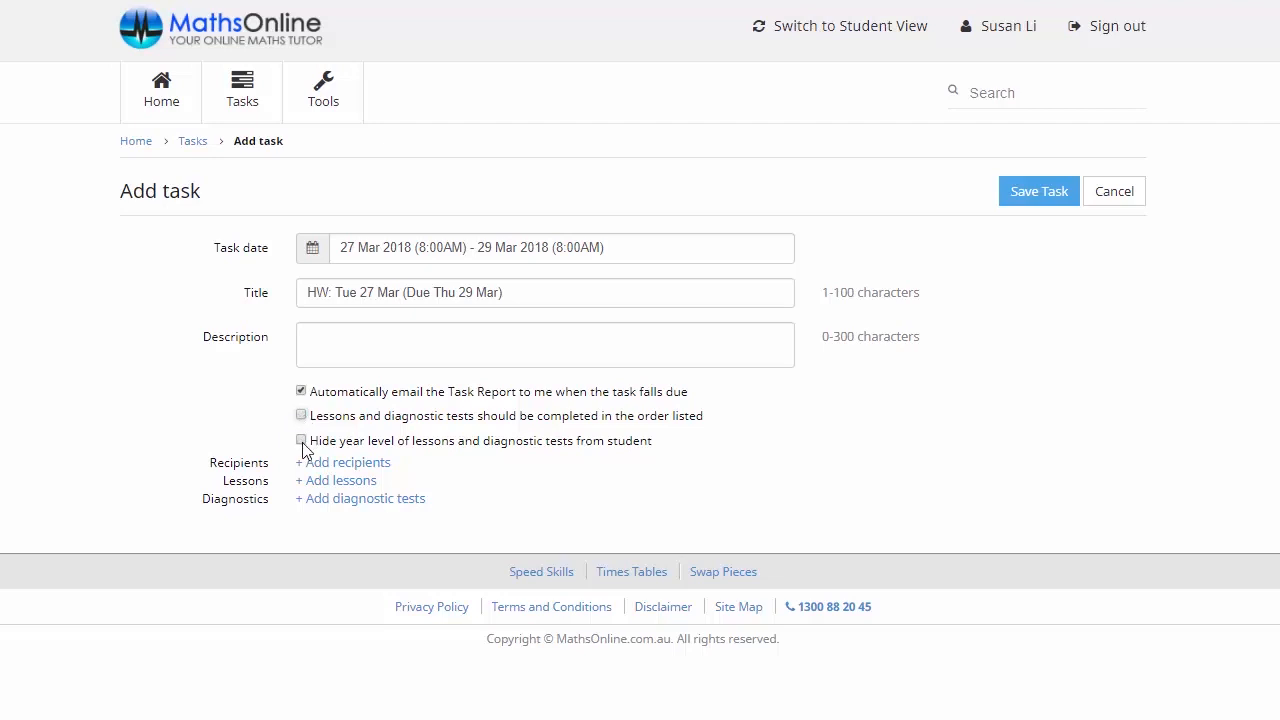
left_click(301, 441)
- Add the first listed student as the task's recipient
left_click(340, 463)
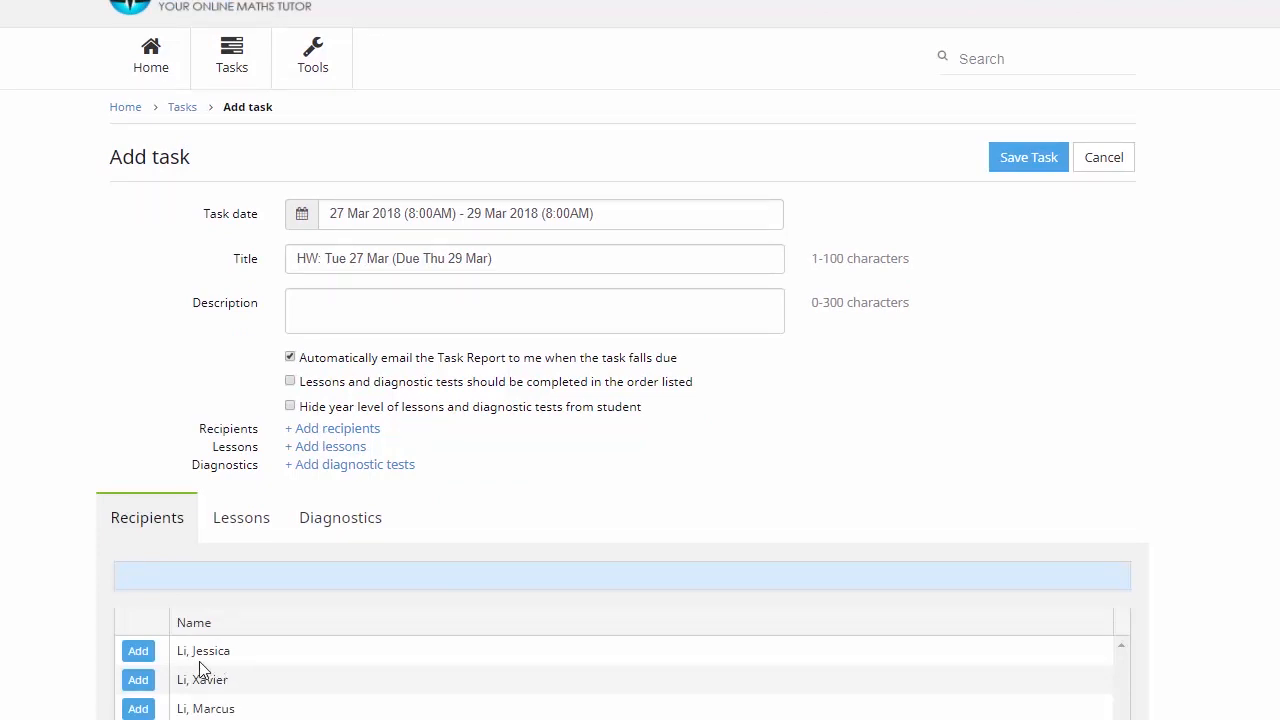
left_click(140, 655)
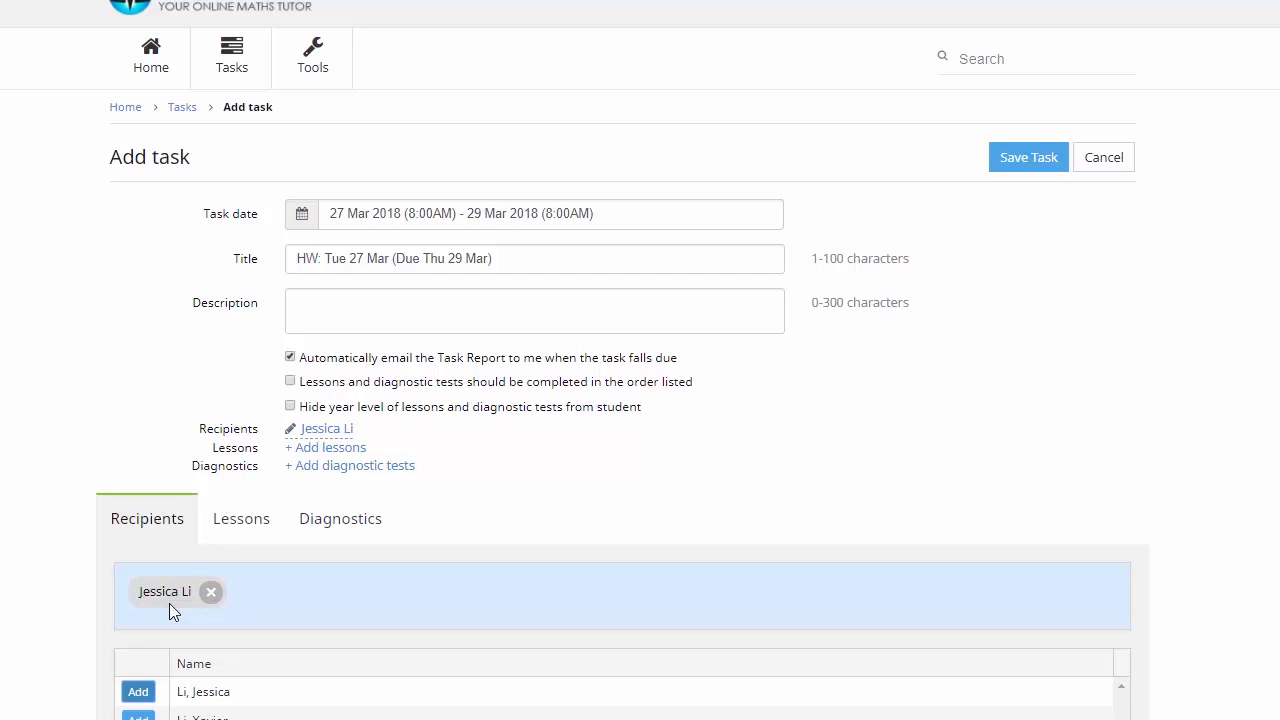
- Filter the task's available lessons to Year 2, the Number, Patterns and Algebra stream and the Subtraction topic
left_click(325, 449)
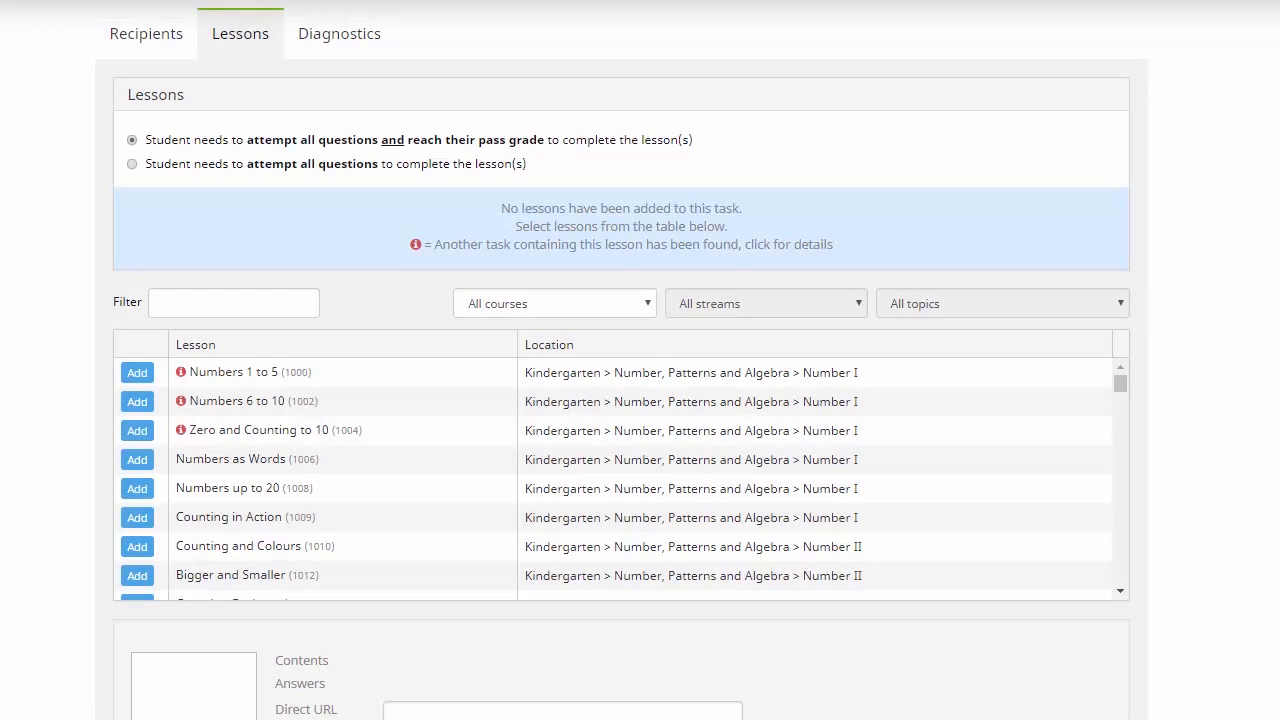
left_click(636, 314)
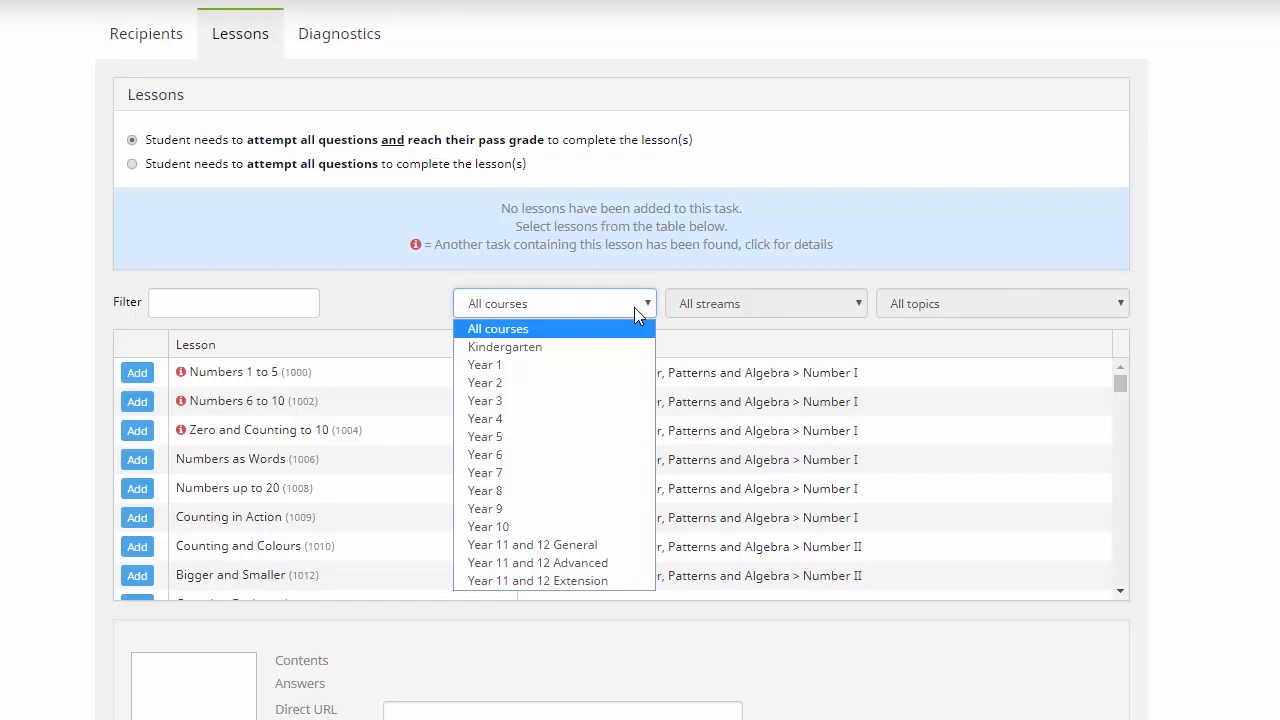
left_click(598, 383)
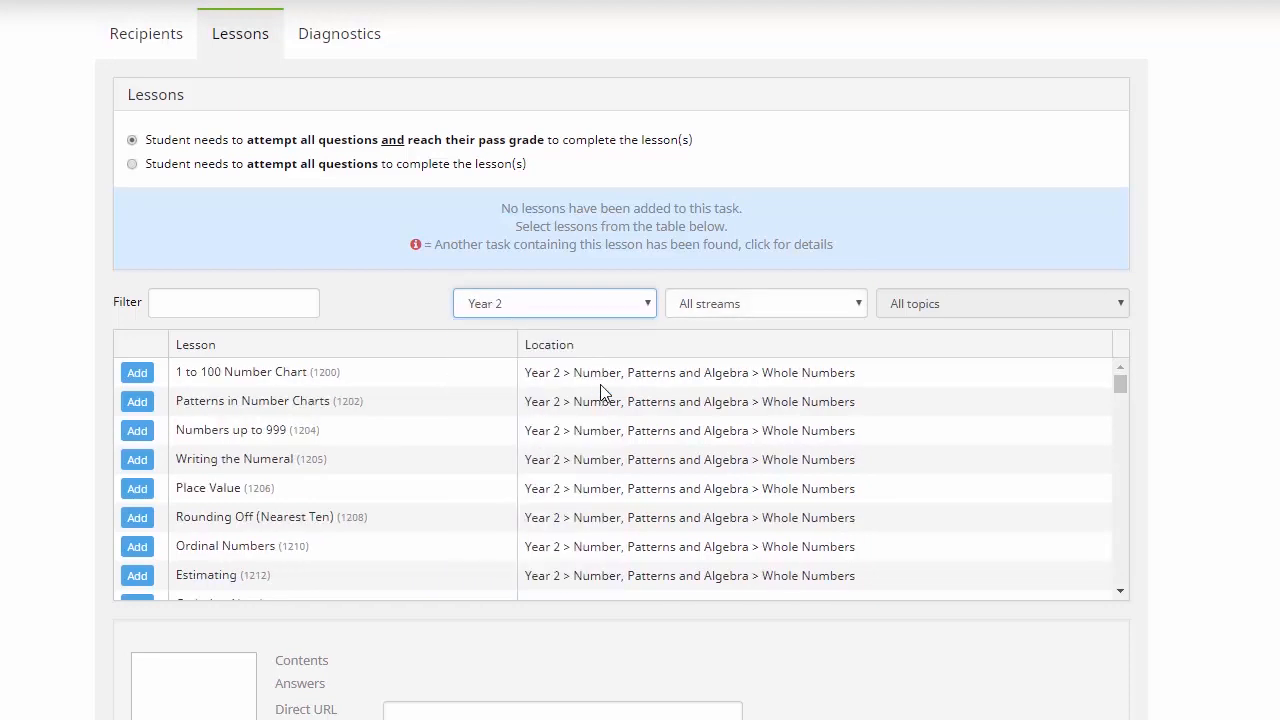
left_click(813, 309)
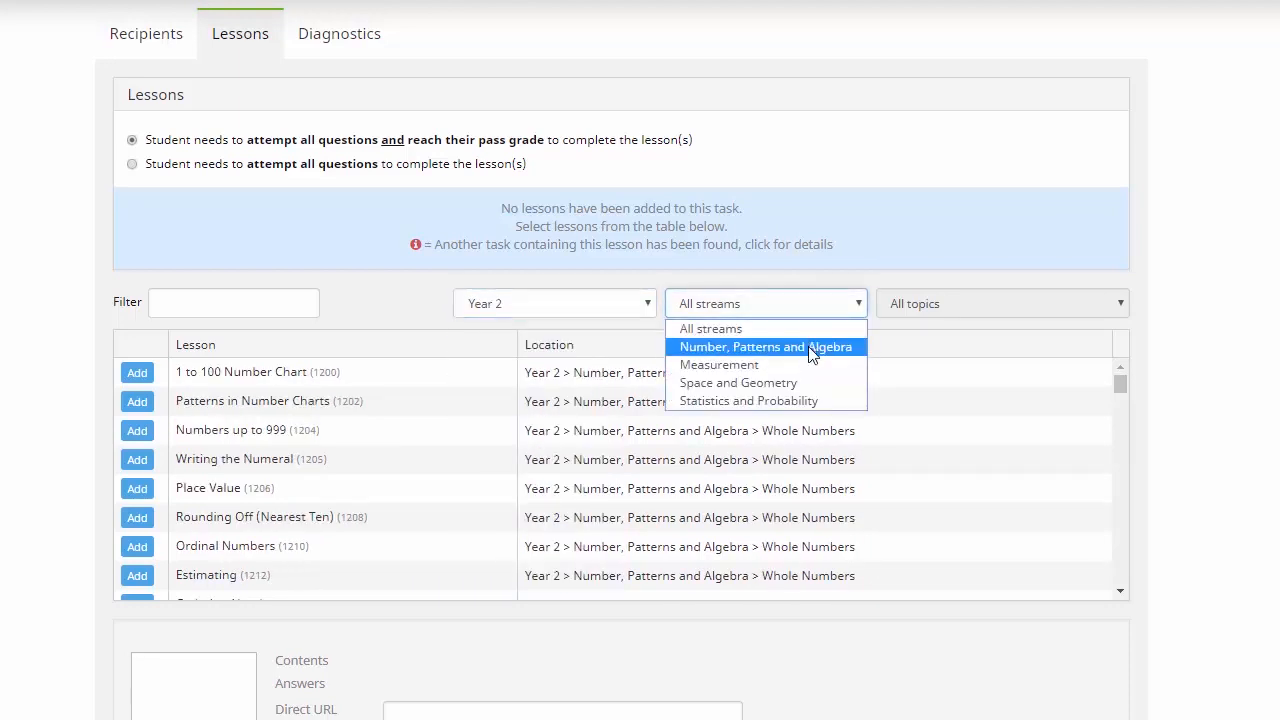
left_click(811, 350)
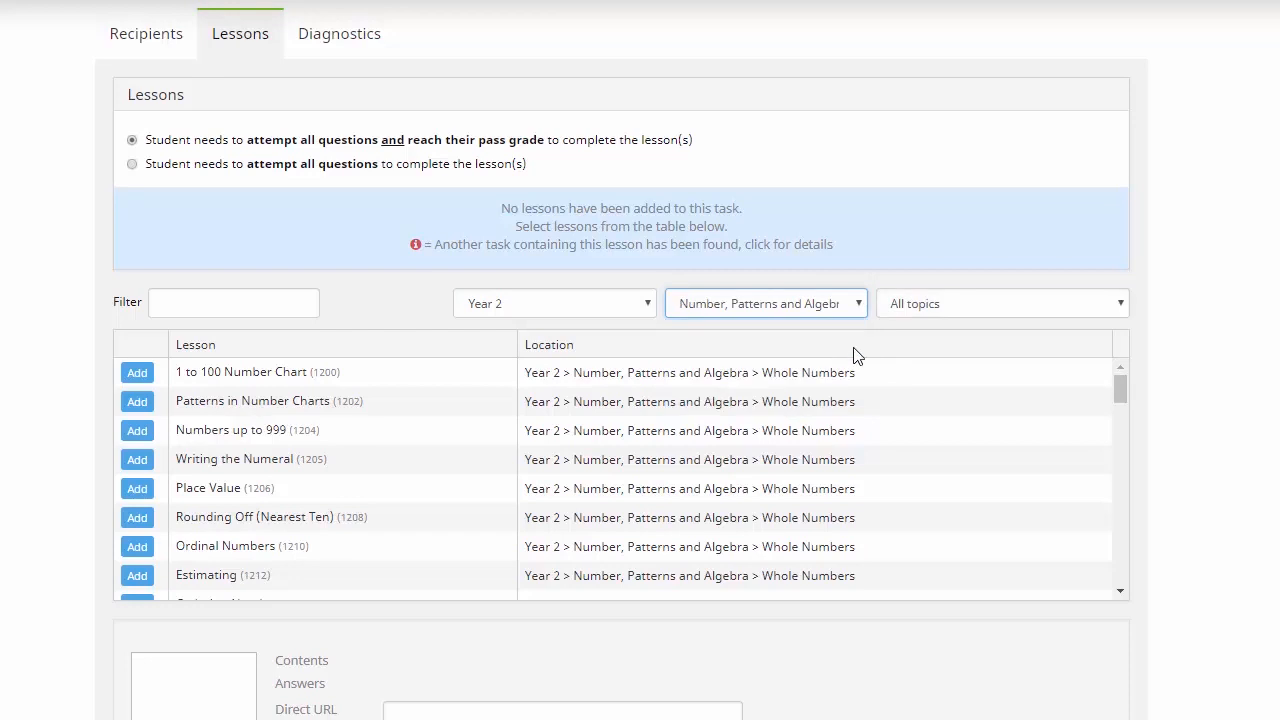
left_click(975, 314)
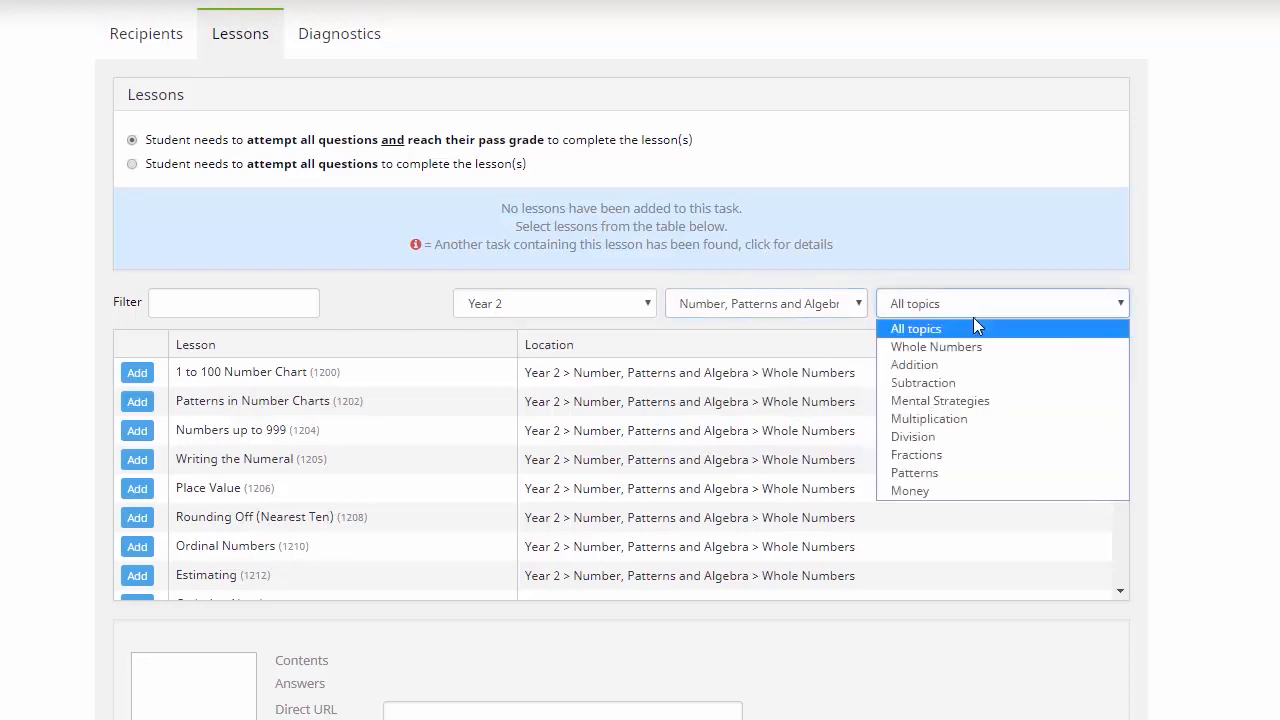
left_click(957, 383)
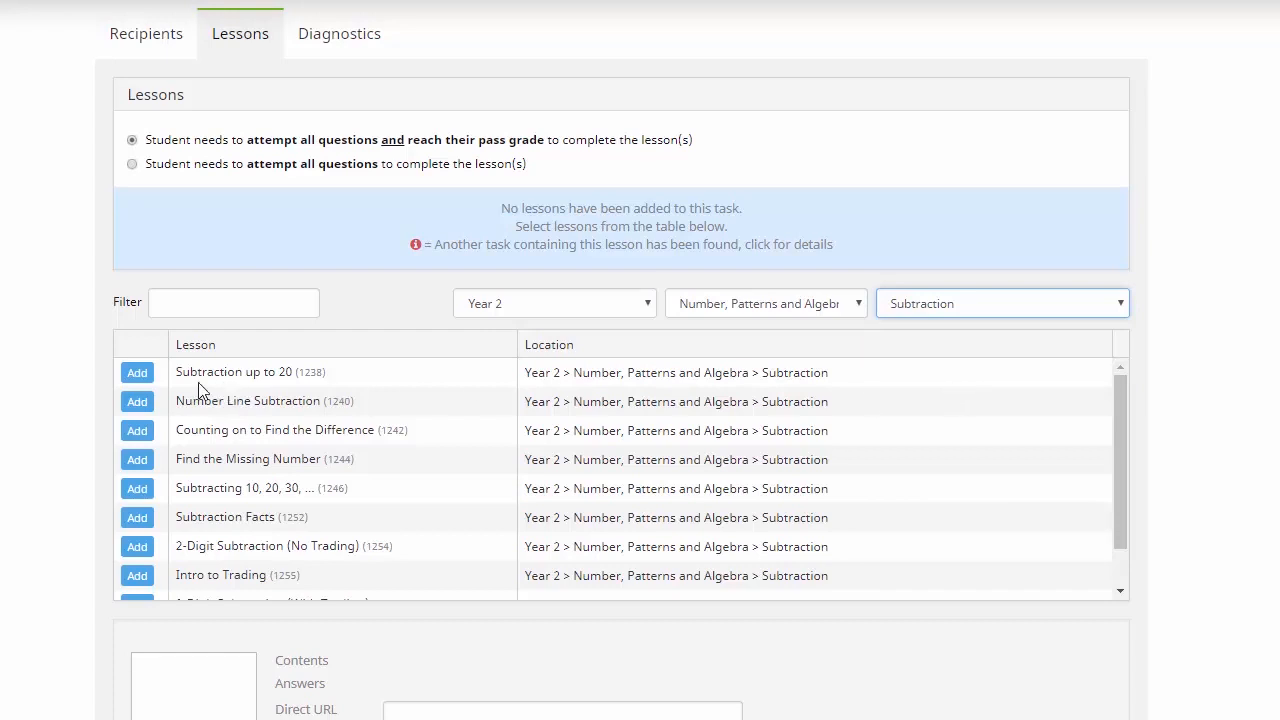
- Add Subtraction up to 20, Number Line Subtraction and Counting on to Find the Difference to the task, and remove the last of them
left_click(137, 374)
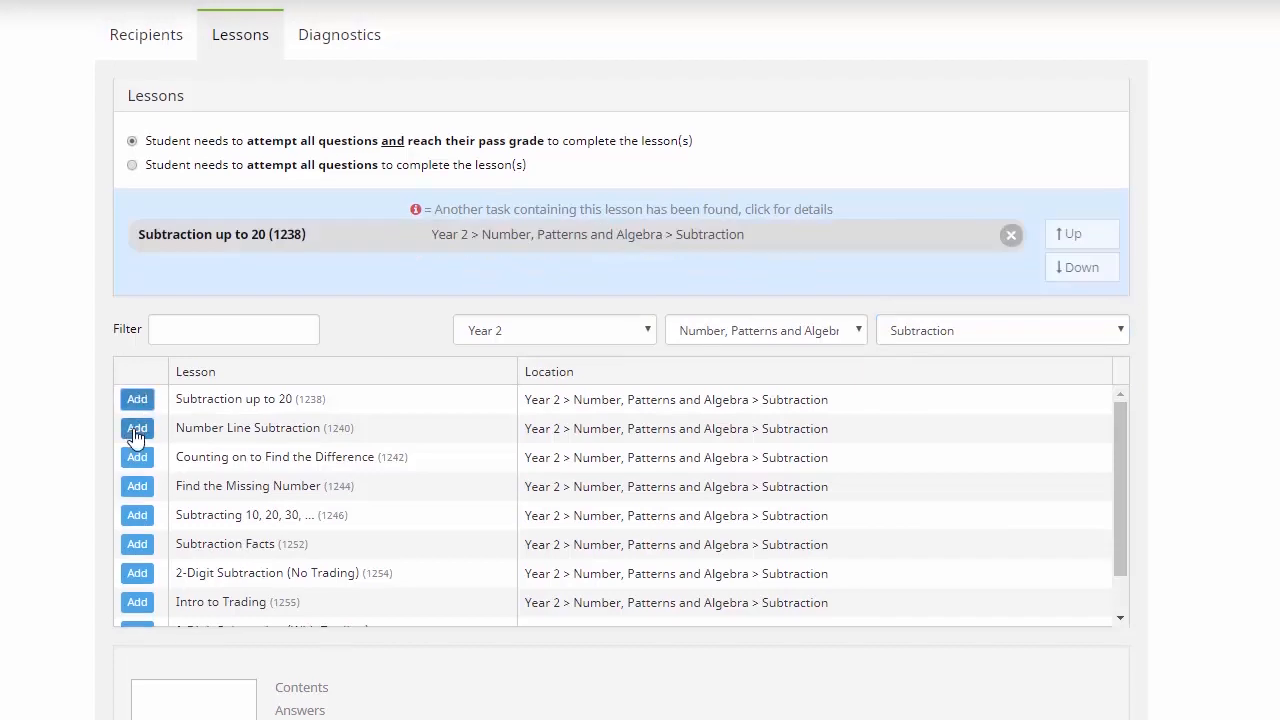
left_click(137, 428)
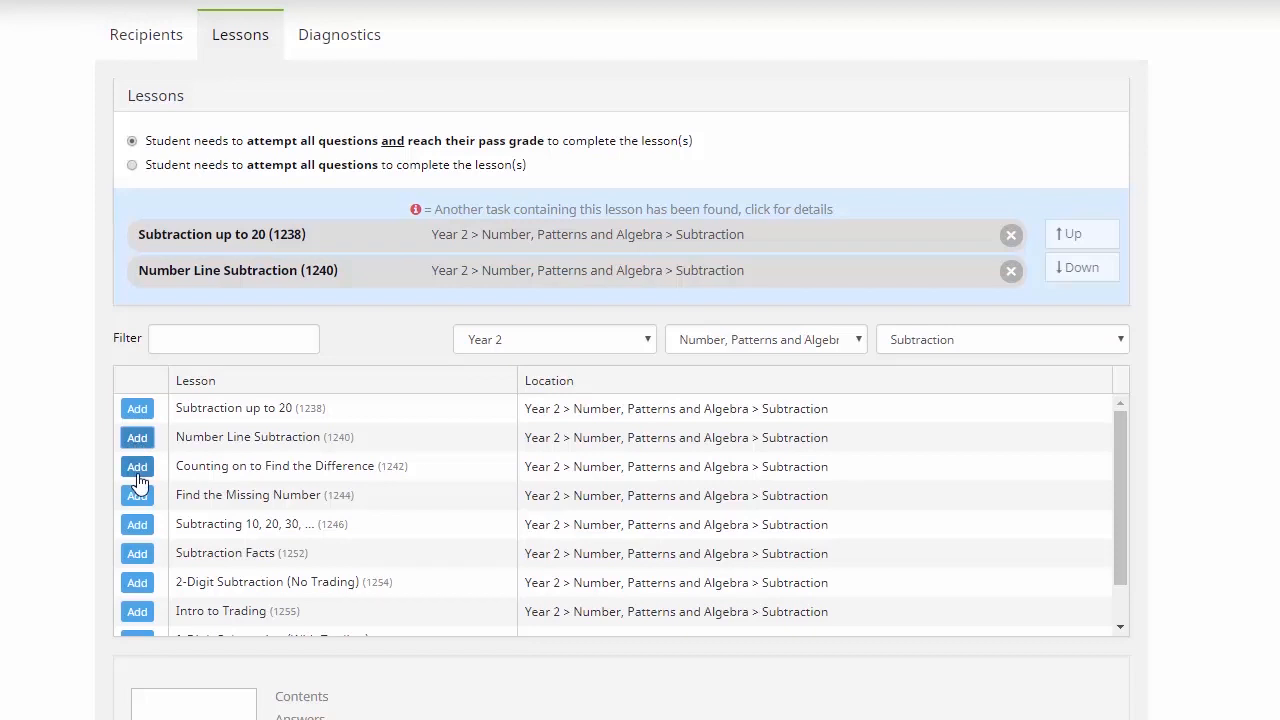
left_click(138, 474)
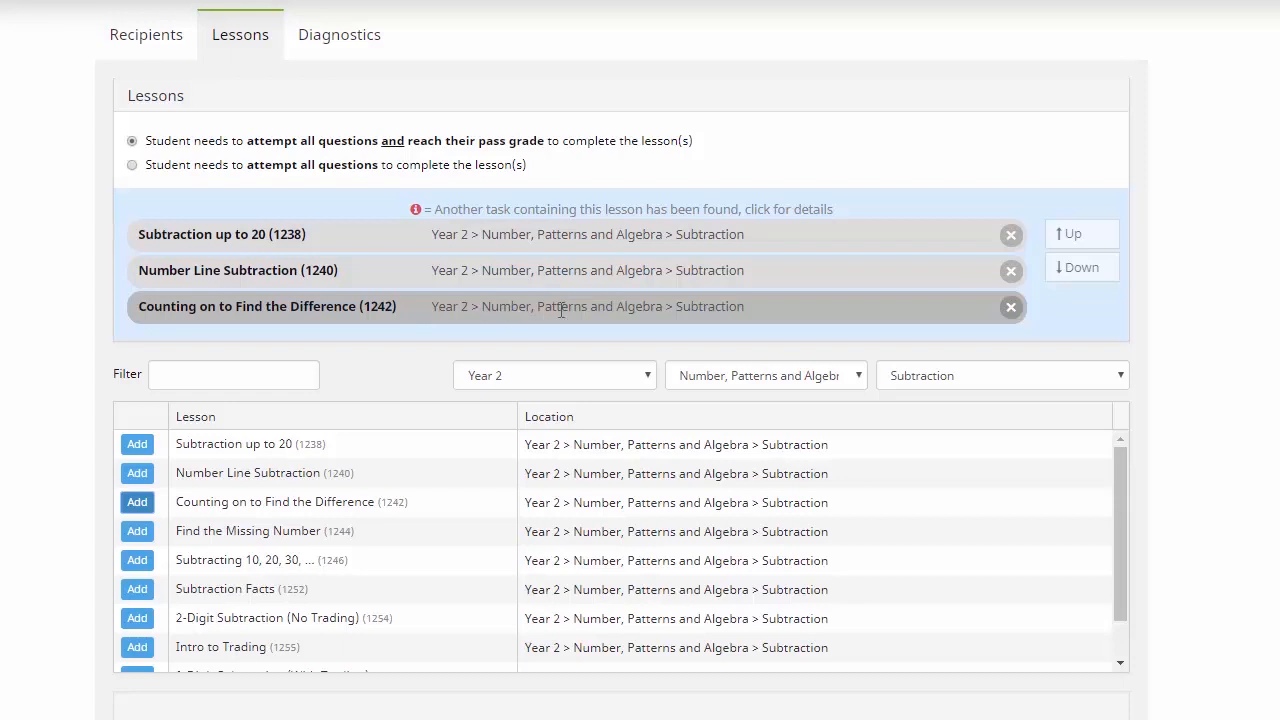
left_click(1011, 308)
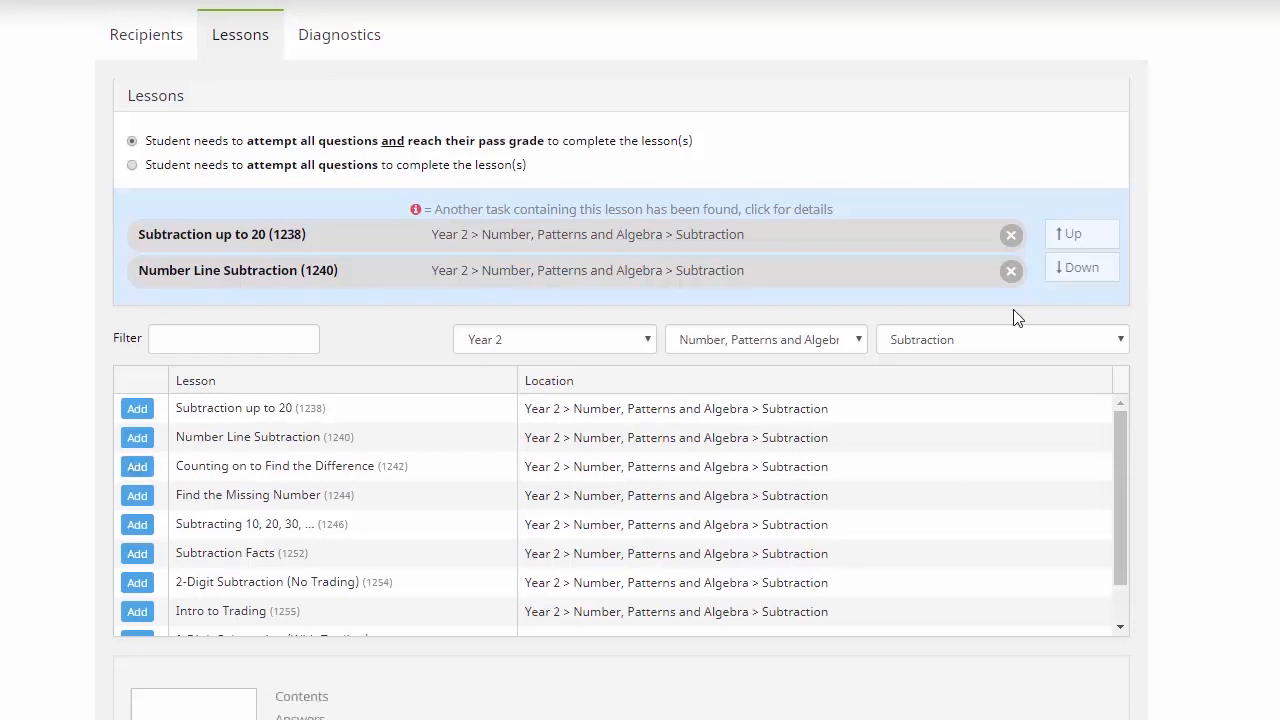
- Move the Number Line Subtraction lesson above Subtraction up to 20, and return it to second place
left_click(931, 281)
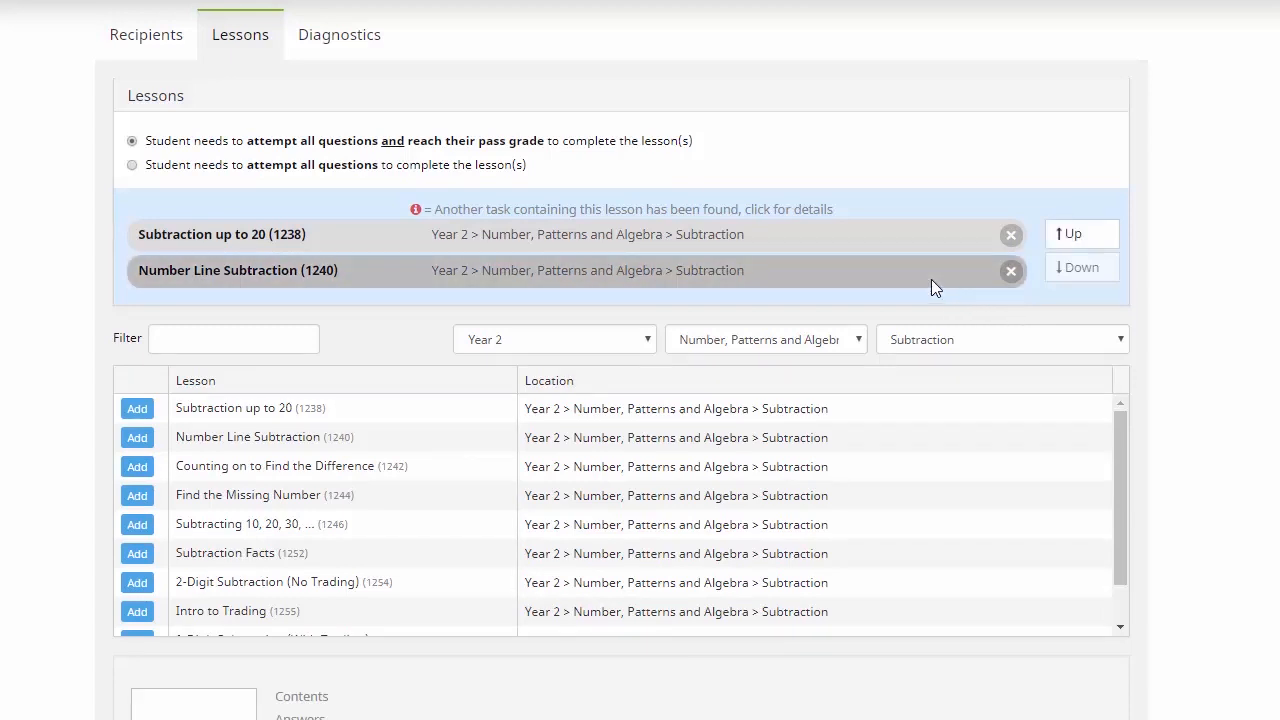
left_click(1100, 241)
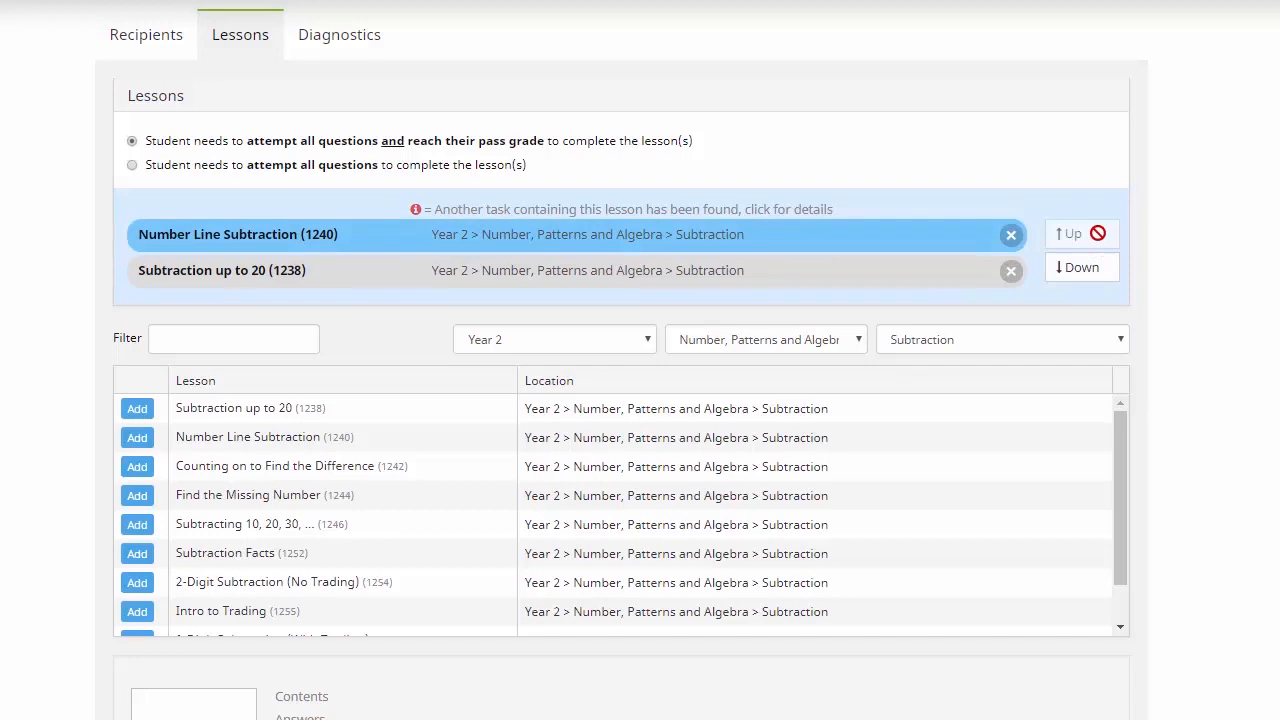
left_click(1100, 267)
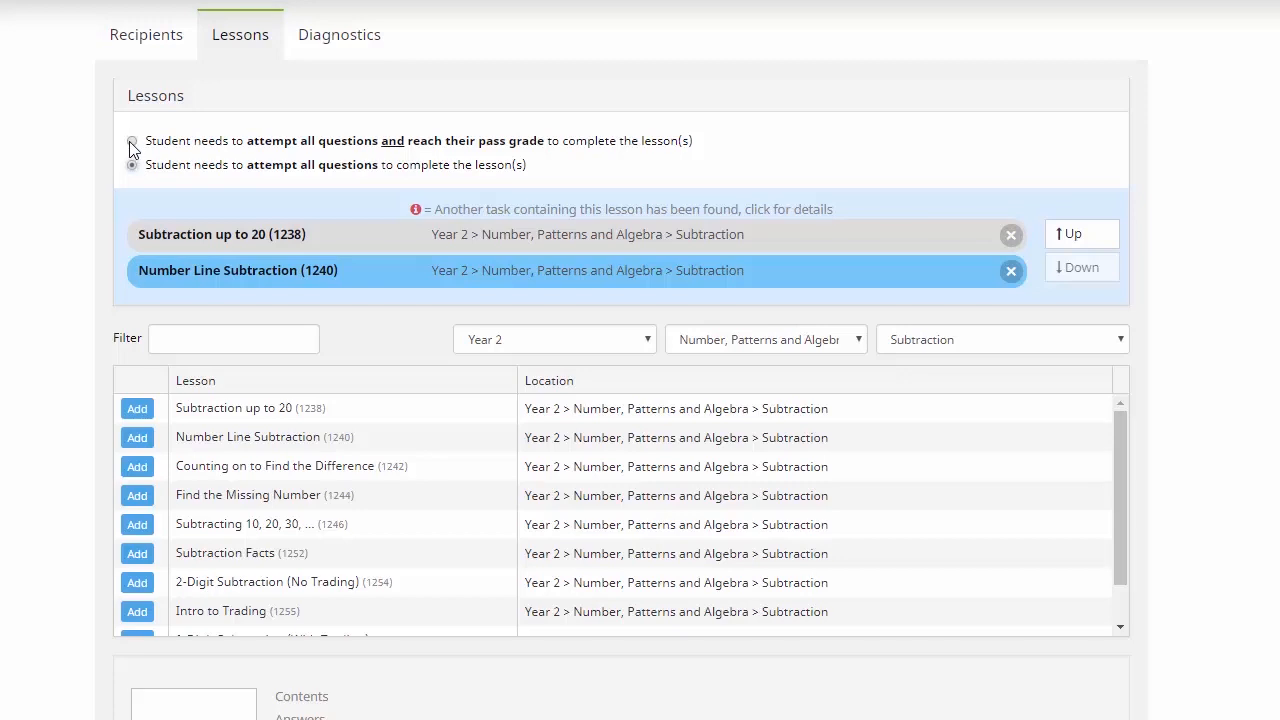
- Require students to attempt all questions and reach their pass grade, and open the list of diagnostic tests for the task
left_click(133, 143)
scroll(133, 146, "up", 4)
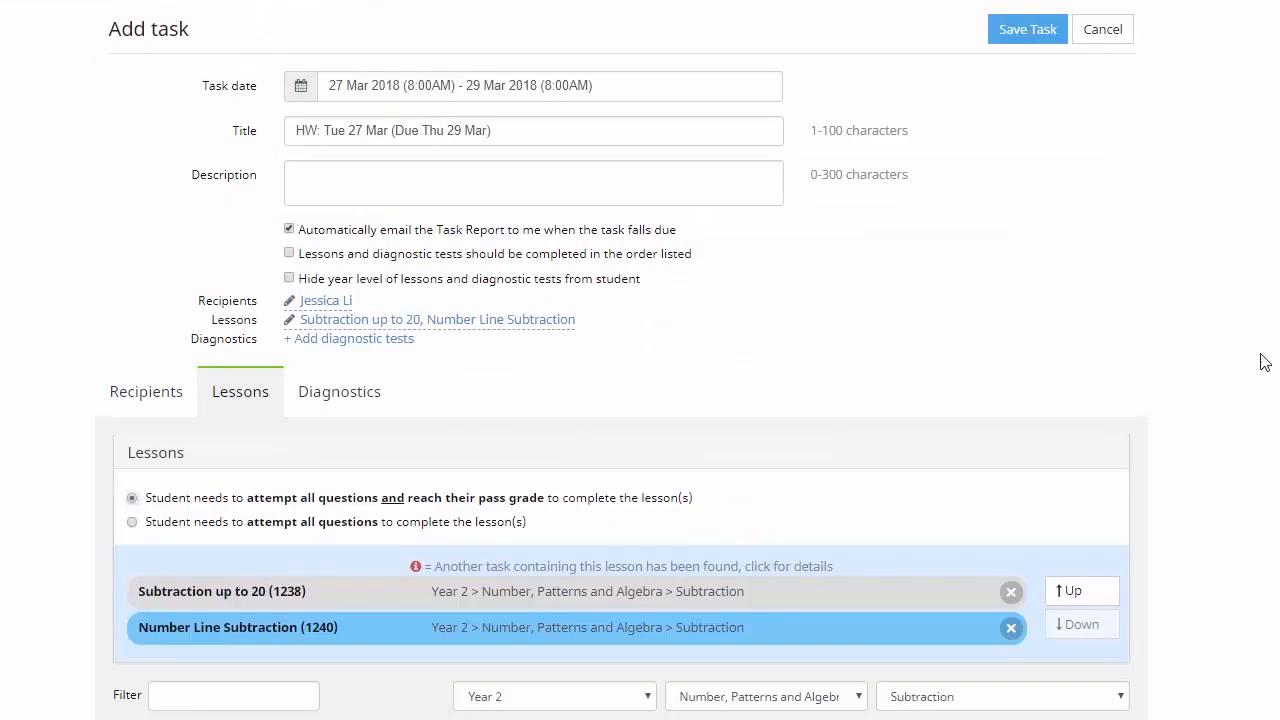
left_click(357, 341)
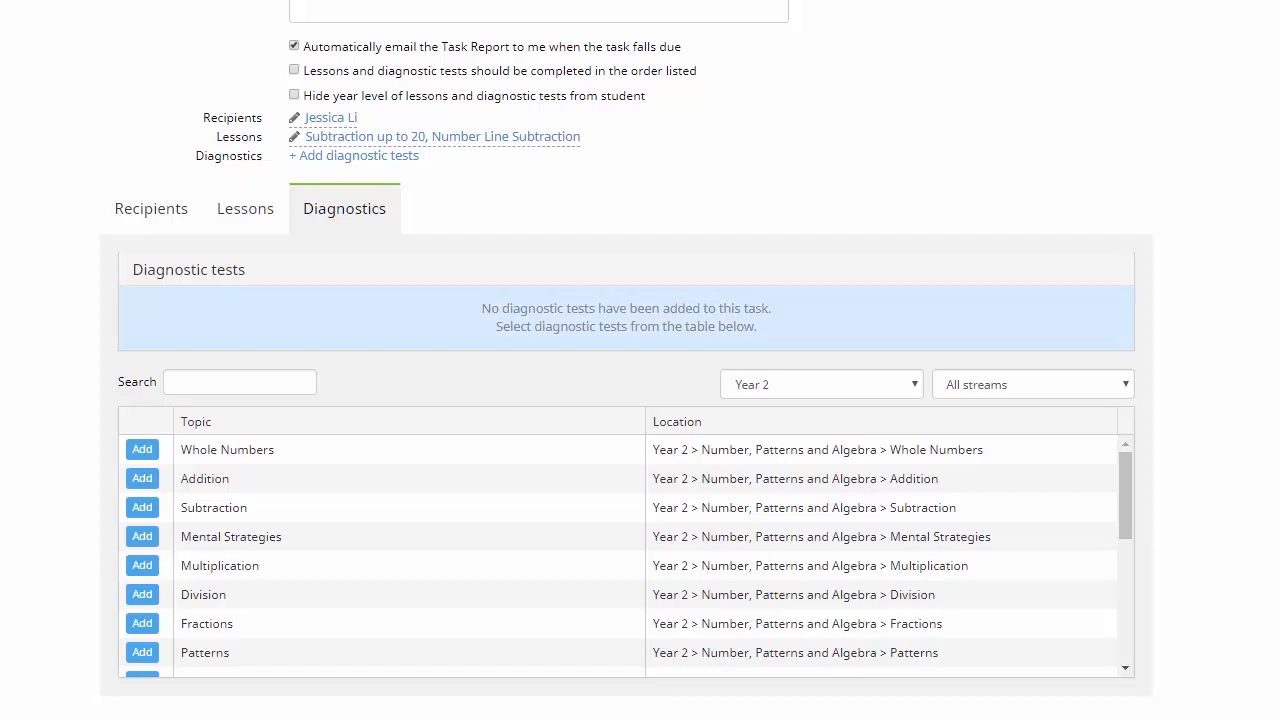
- Replace the task's title with "Subtraction" and save the task
scroll(640, 400, "up", 4)
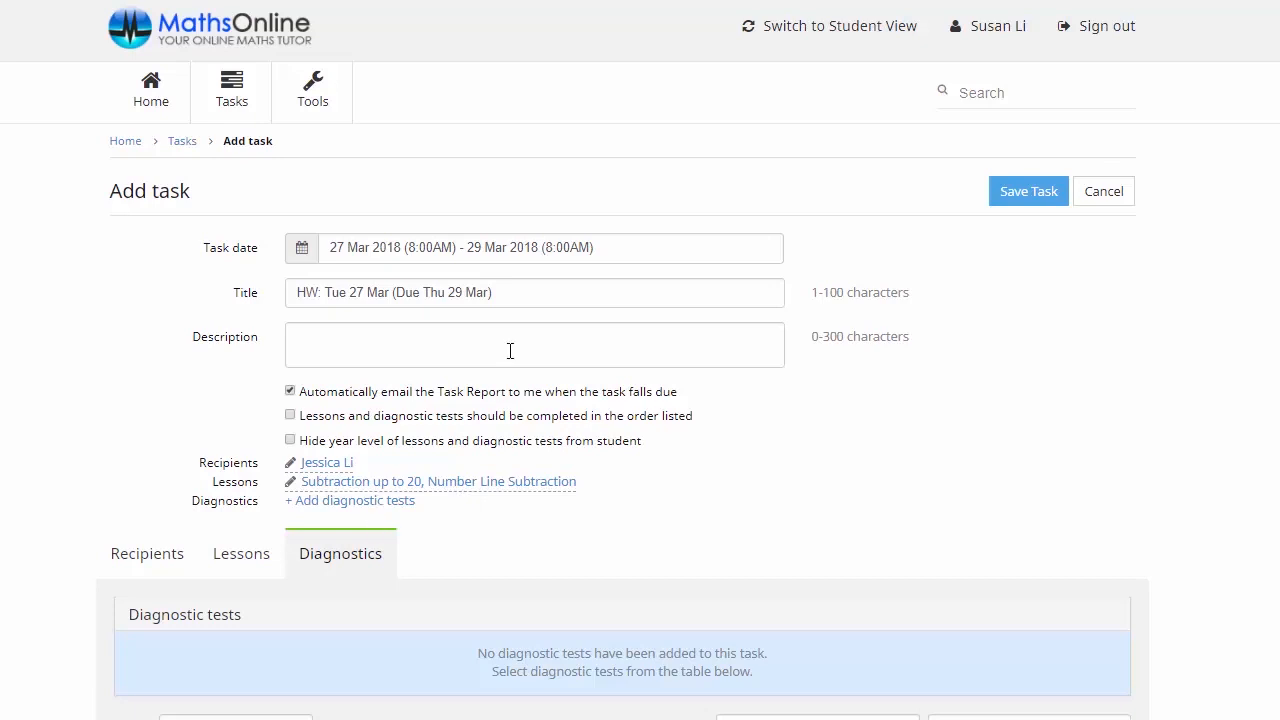
left_click(511, 299)
left_click_drag(511, 299, 283, 305)
type("Sub")
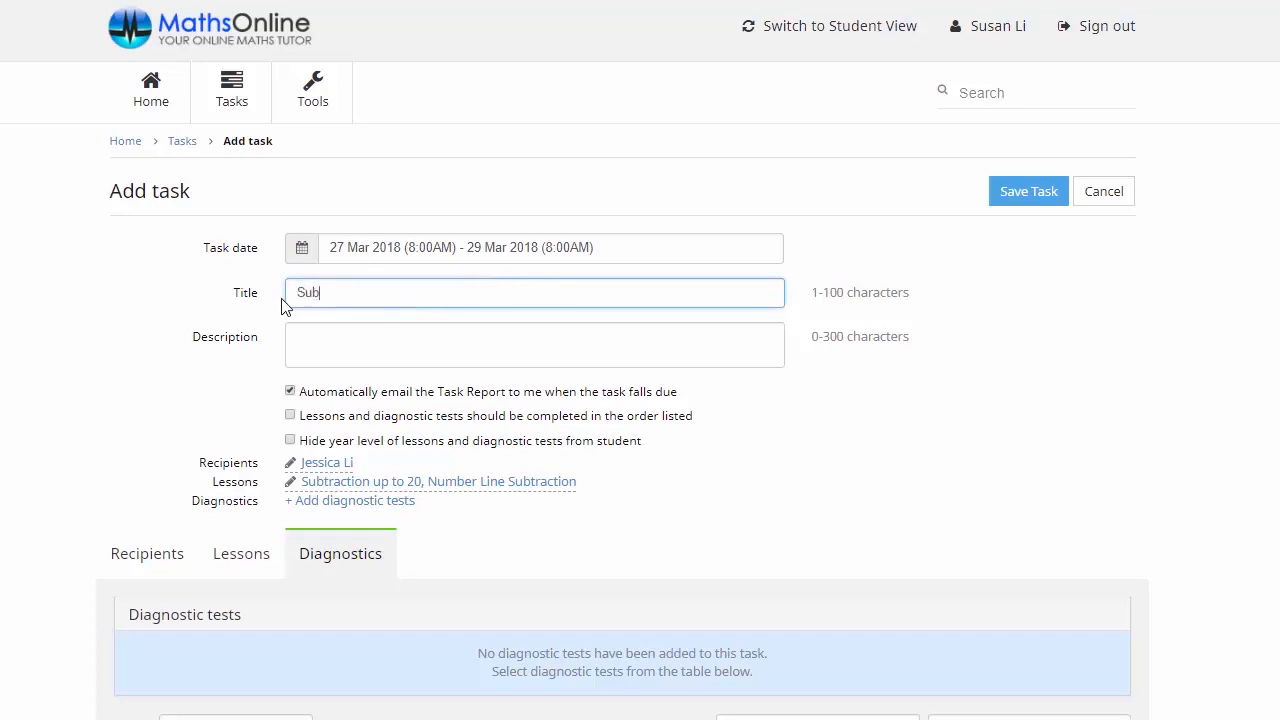
type("traction")
left_click(1030, 206)
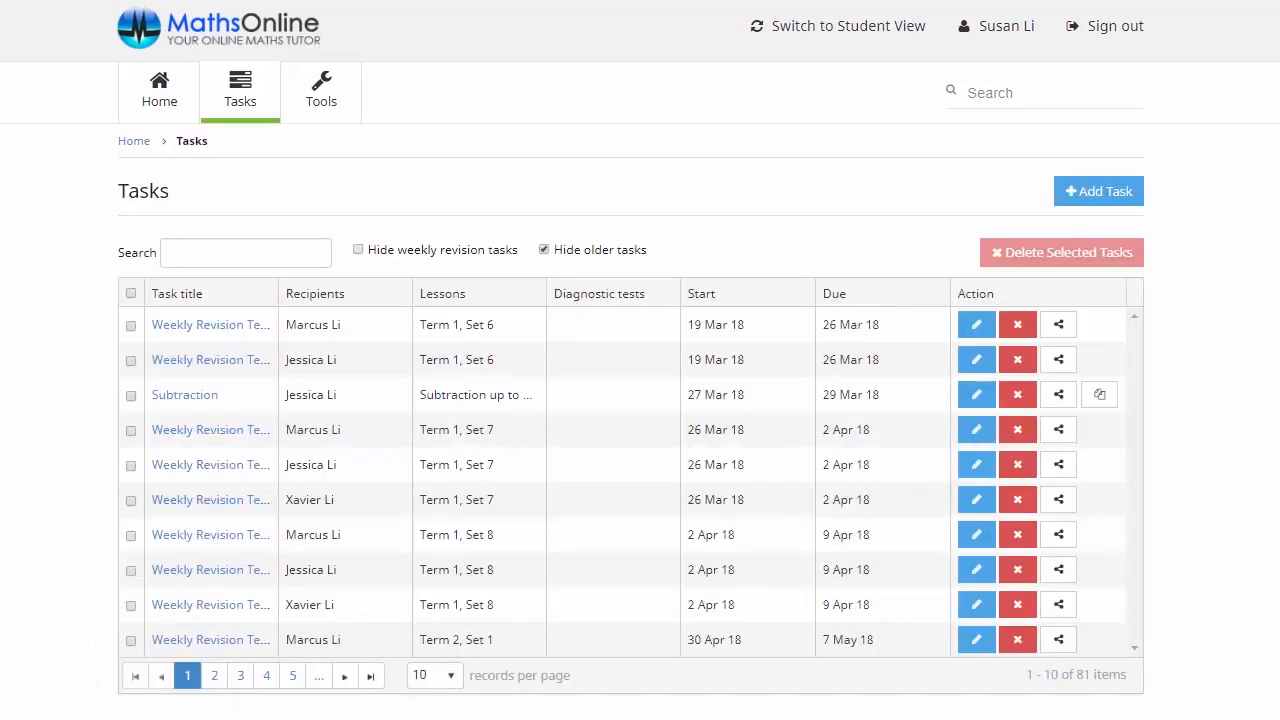
- Select the Subtraction task in the task list
left_click(130, 396)
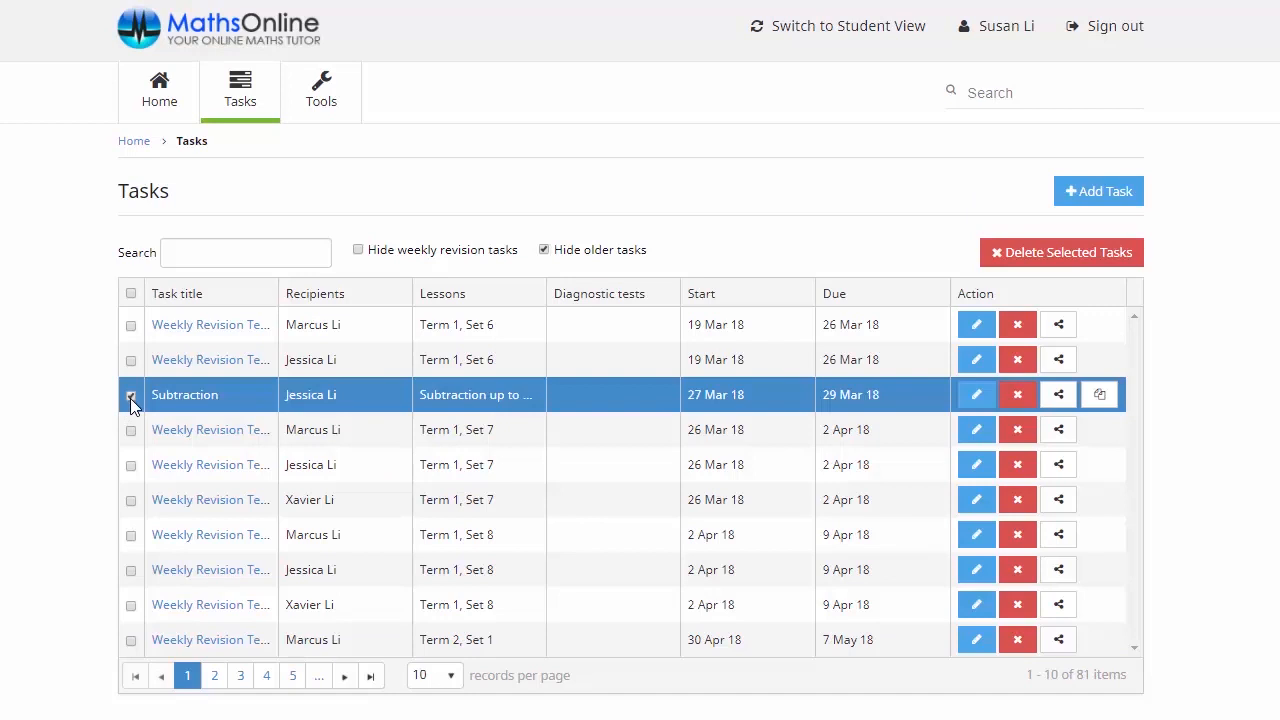